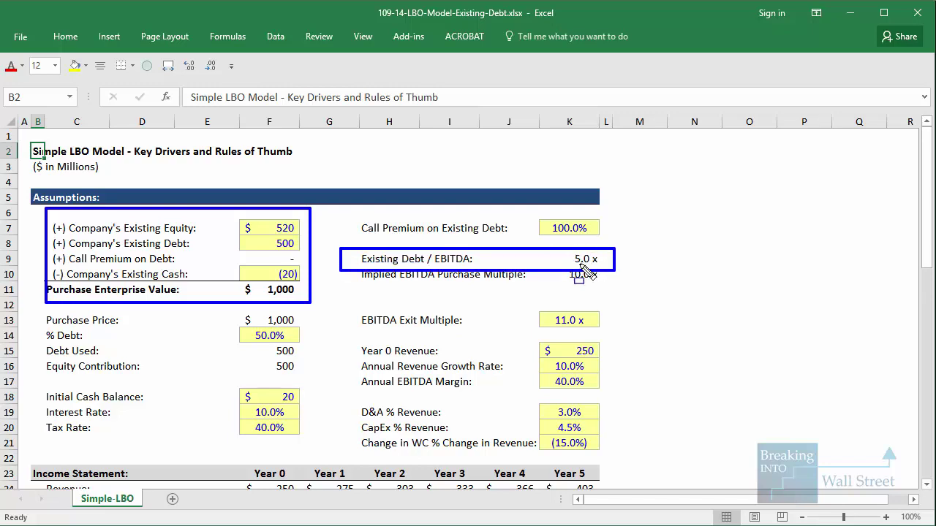
Examine the Year 0 EBITDA in the income statement.
key("Escape")
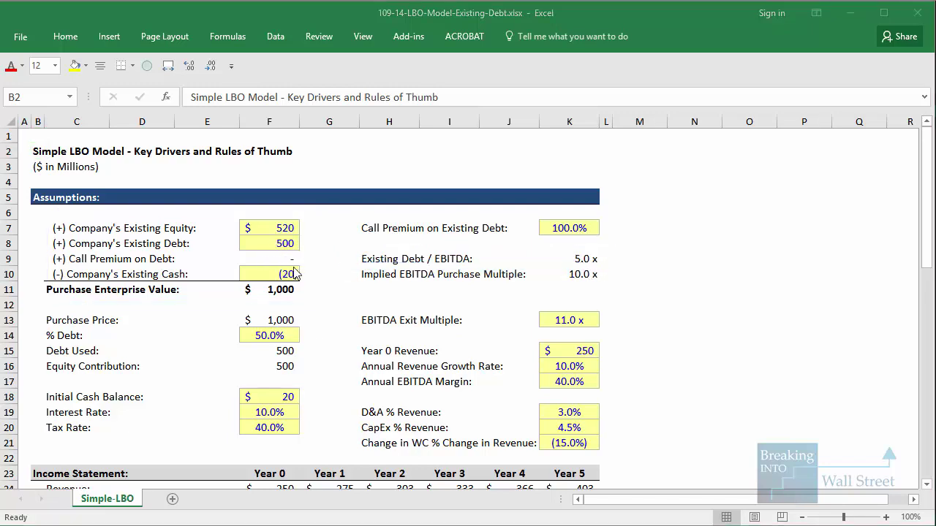
scroll(292, 307, "down", 2)
left_click_drag(242, 411, 321, 455)
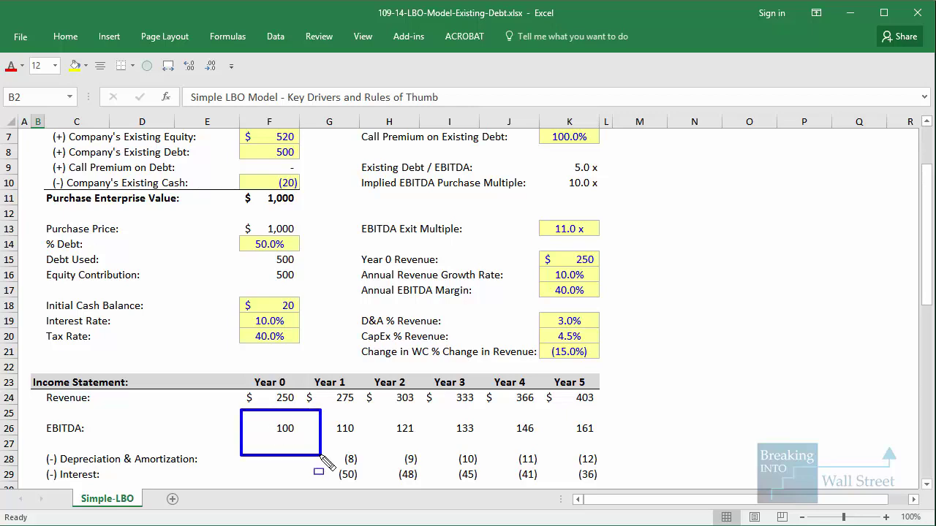
key("Escape")
scroll(858, 314, "up", 2)
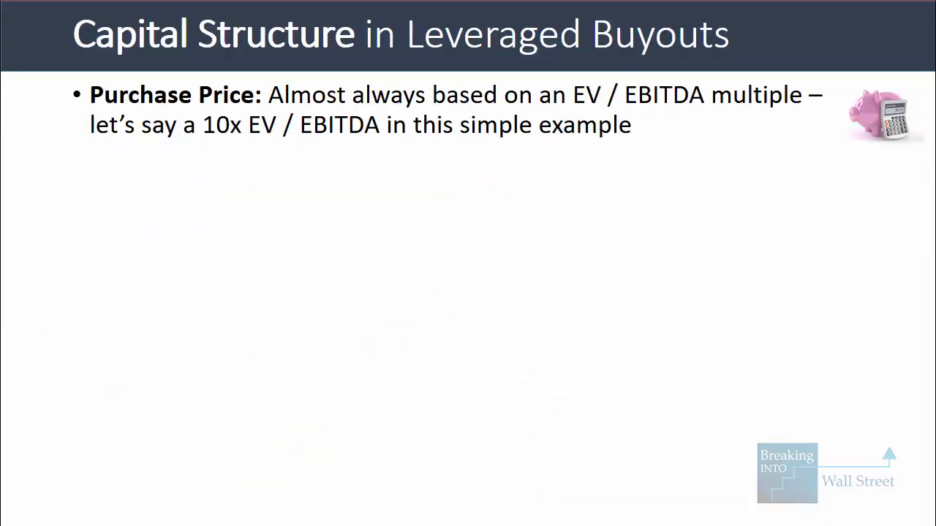
key("Right")
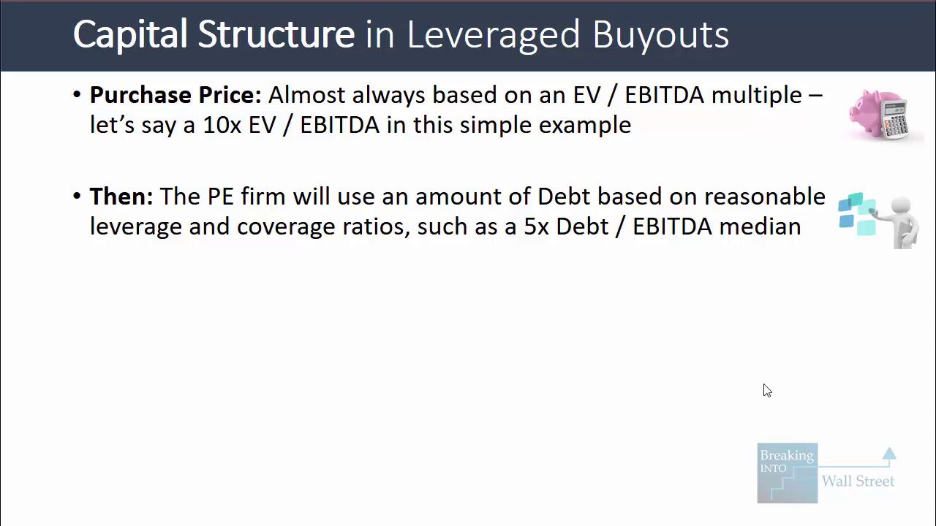
key("Right")
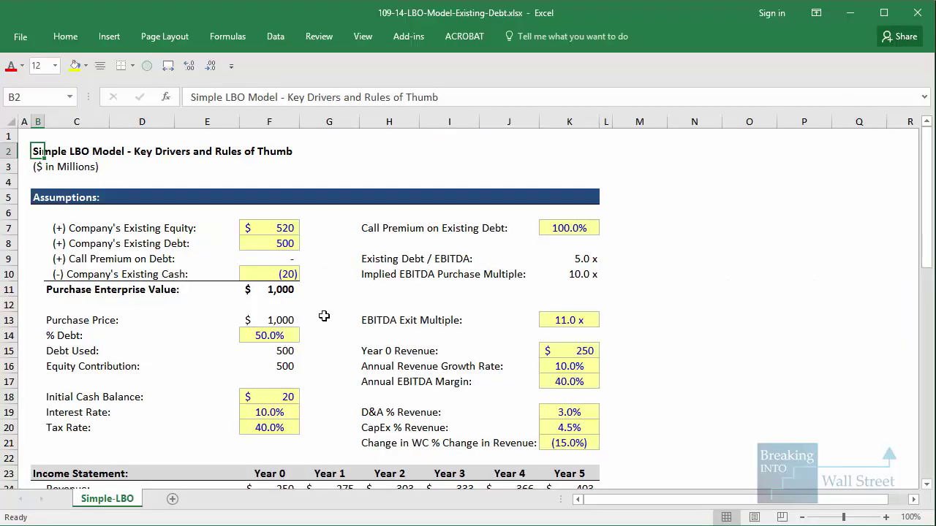
Compare the deal's % Debt, Debt Used and Equity Contribution with the Existing Debt / EBITDA multiple and the company's existing debt.
scroll(323, 319, "down", 1)
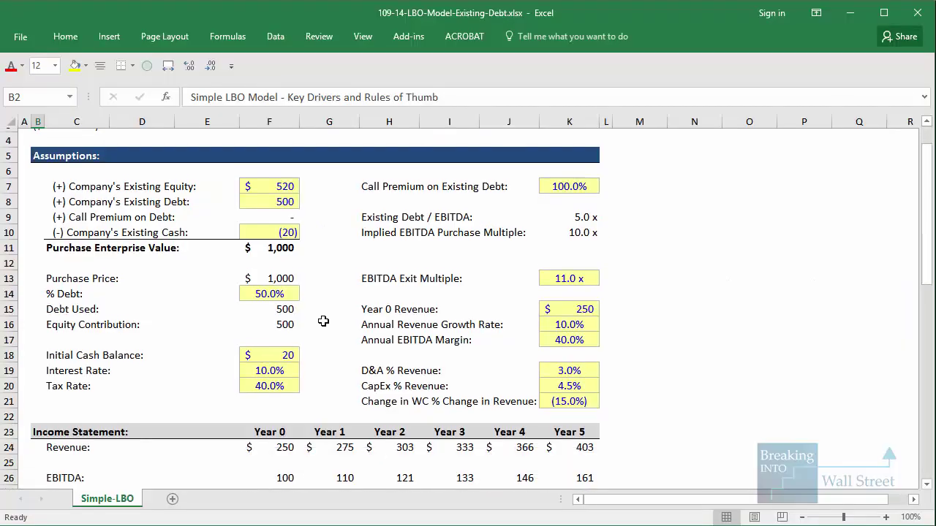
left_click(321, 321)
left_click(256, 293)
left_click(223, 306)
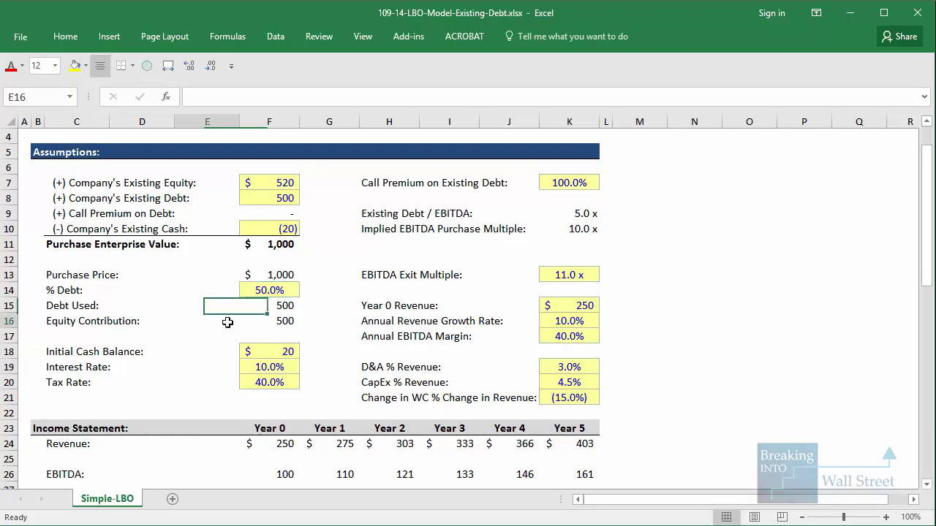
left_click(225, 322)
left_click(193, 365)
left_click_drag(42, 282, 310, 304)
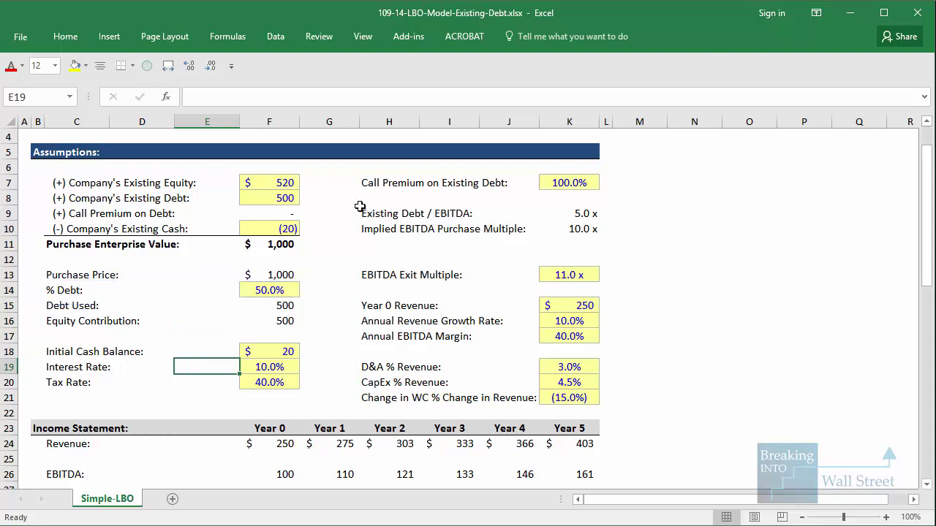
left_click_drag(352, 202, 611, 226)
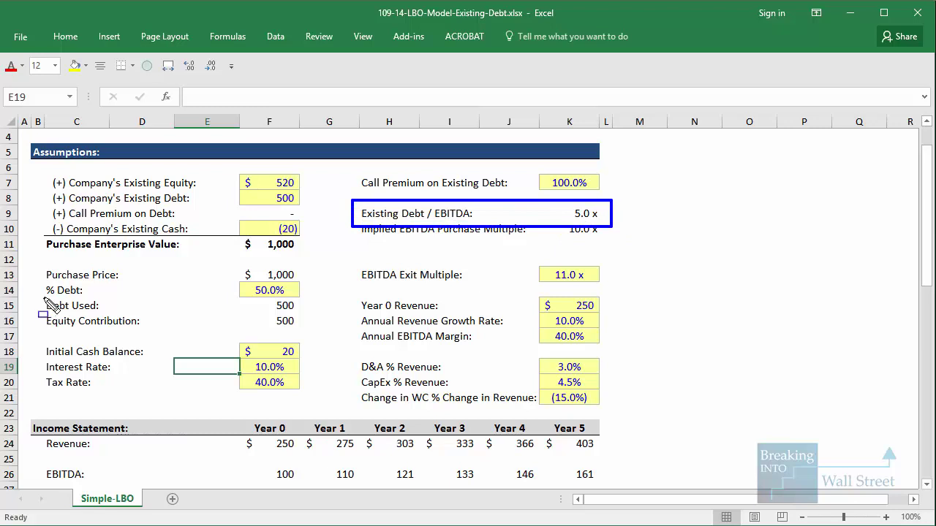
left_click_drag(41, 297, 301, 316)
mouse_move(41, 187)
left_mouse_down()
mouse_move(47, 203)
mouse_move(316, 210)
left_mouse_up()
key("Escape")
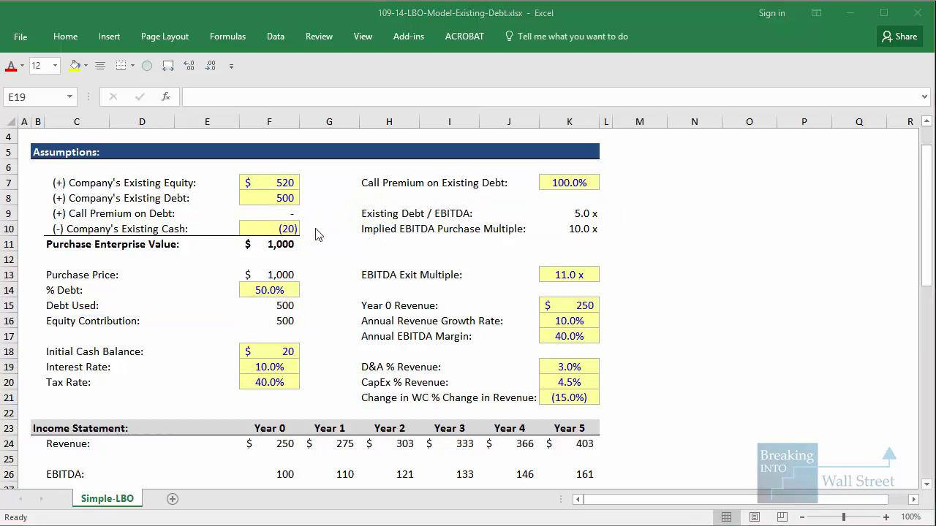
Set Company's Existing Equity to 420 and Company's Existing Debt to 600.
scroll(292, 231, "up", 1)
left_click(286, 231)
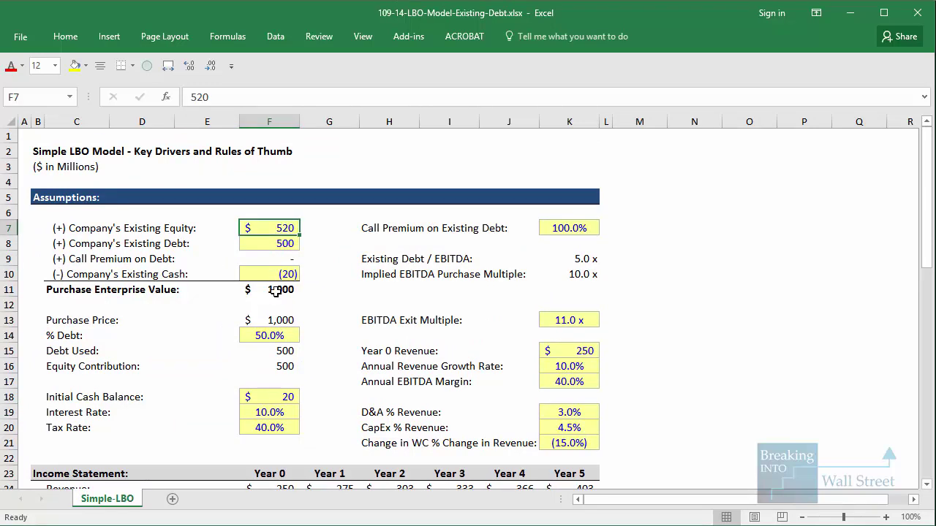
type("420")
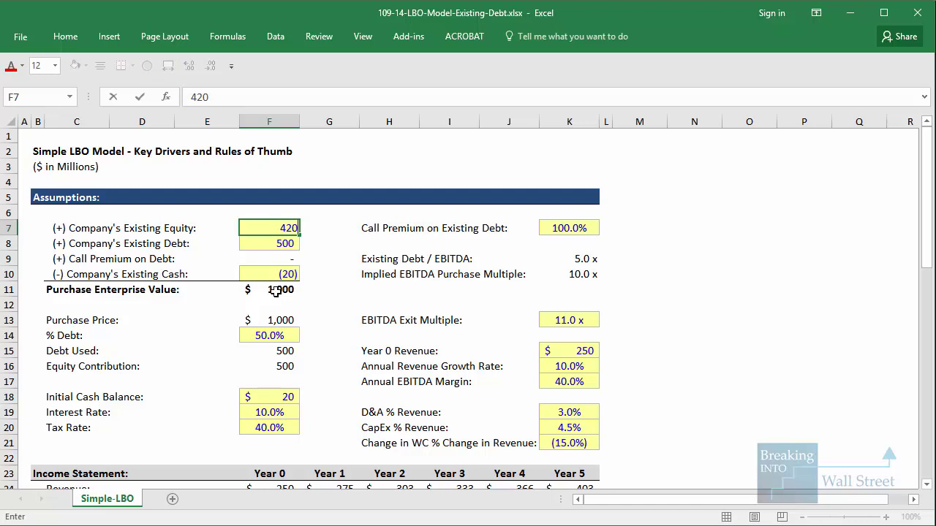
key("ctrl+Return")
key("Down")
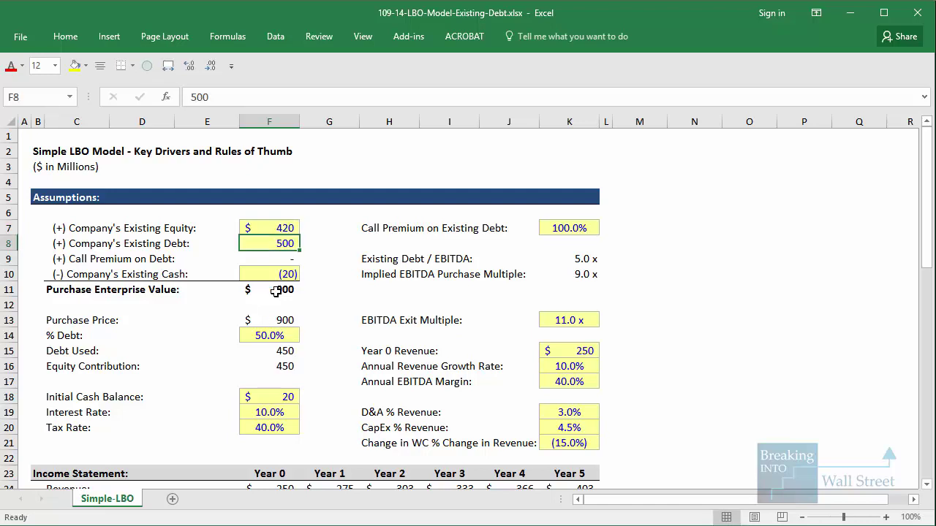
type("600")
key("ctrl+Return")
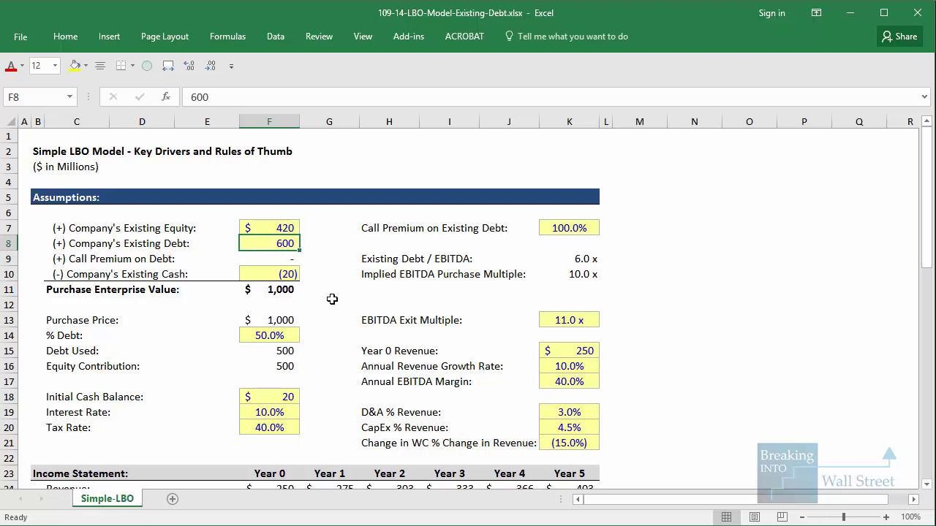
Check how the existing debt affects the purchase price, debt used, equity contribution, Money-on-Money multiple and IRR.
scroll(260, 229, "down", 1)
left_click_drag(41, 183, 343, 212)
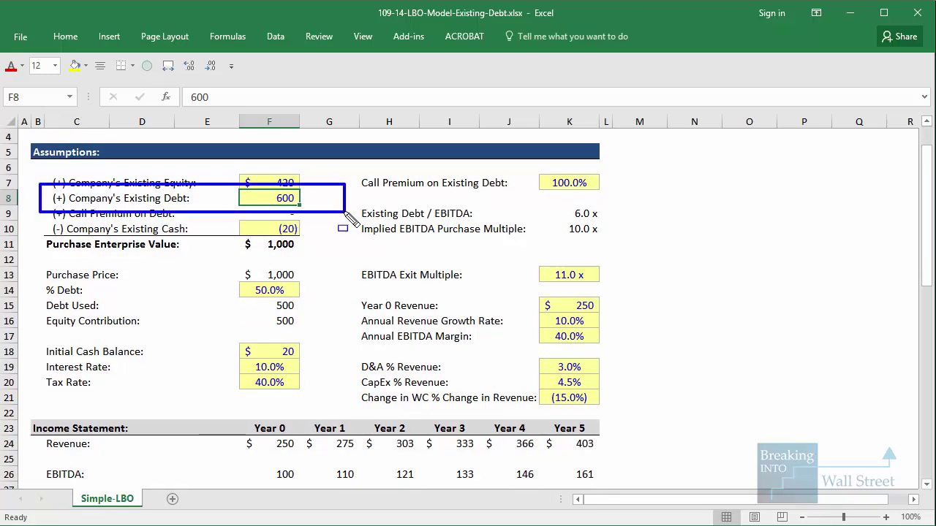
mouse_move(35, 287)
left_mouse_down()
mouse_move(261, 334)
mouse_move(324, 334)
left_mouse_up()
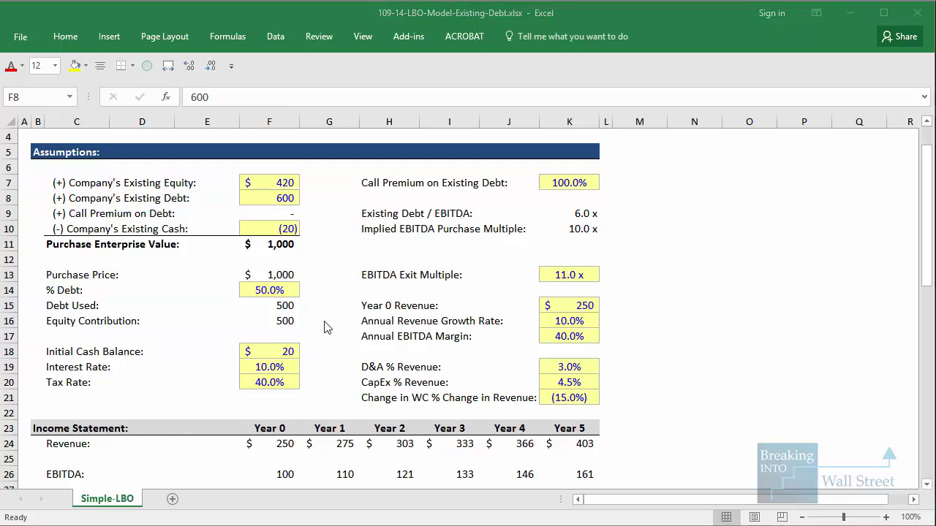
scroll(323, 321, "down", 11)
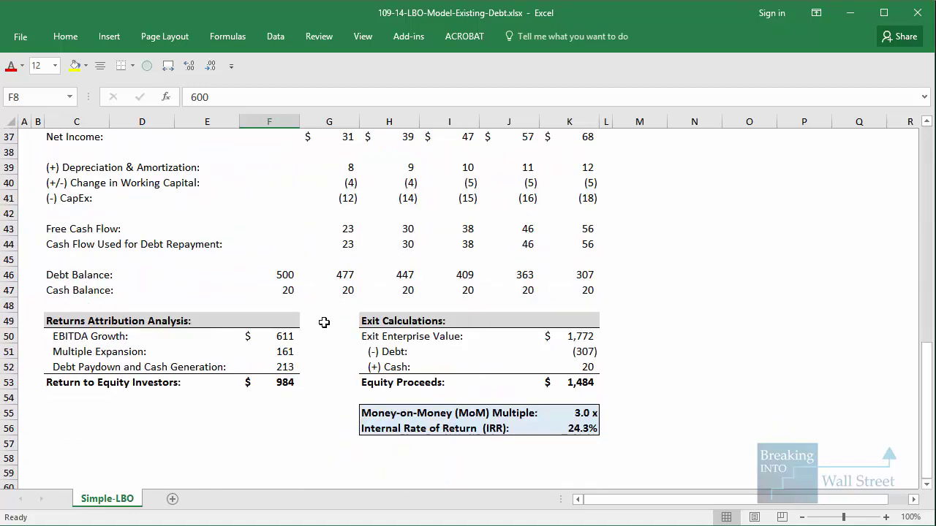
left_click_drag(352, 413, 629, 439)
Set Company's Existing Debt back to 500 and Company's Existing Equity back to 520.
scroll(487, 326, "up", 12)
type("500")
key("ctrl+Return")
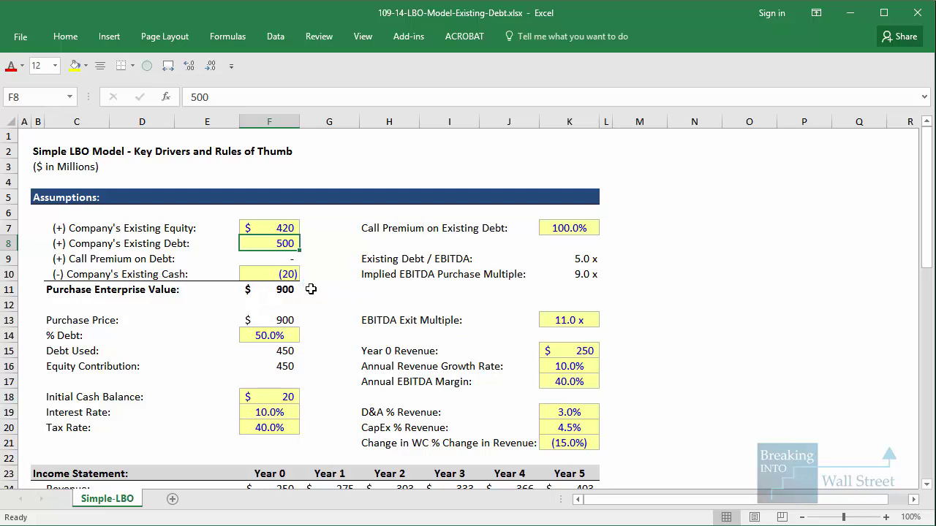
key("Up")
type("520")
key("ctrl+Return")
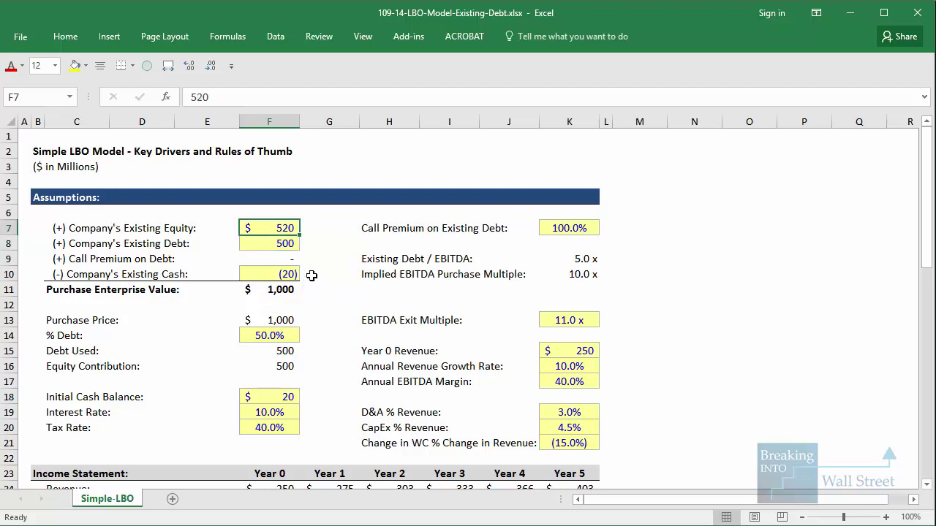
Model a debt-free company by setting Company's Existing Equity to 1020 and Company's Existing Debt to 0.
type("1020")
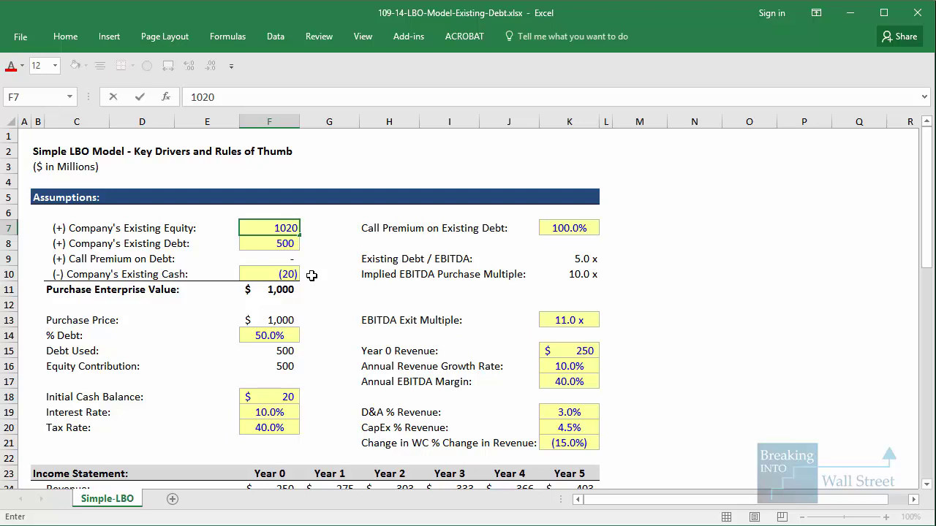
key("ctrl+Return")
key("Down")
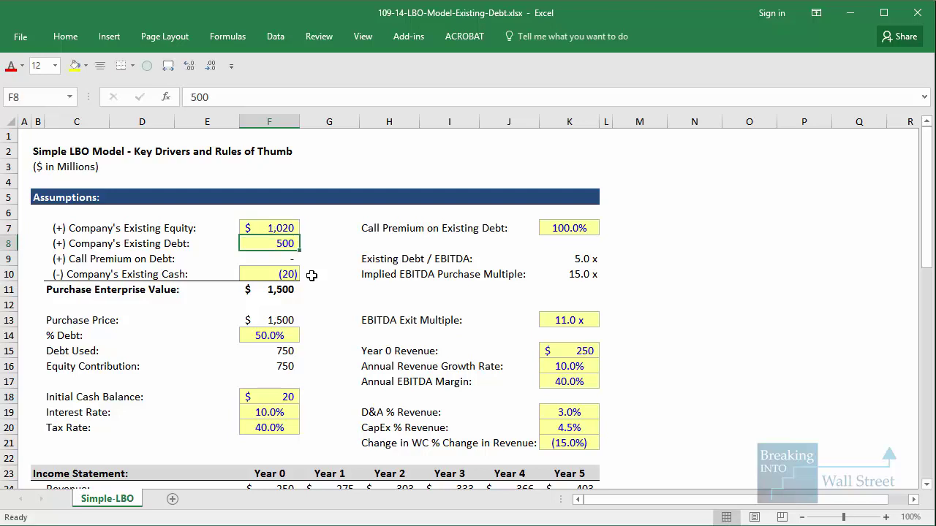
type("0")
key("ctrl+Return")
Review the purchase price and financing block, and the Money-on-Money multiple and IRR for the debt-free case.
scroll(311, 275, "down", 1)
scroll(311, 275, "down", 1)
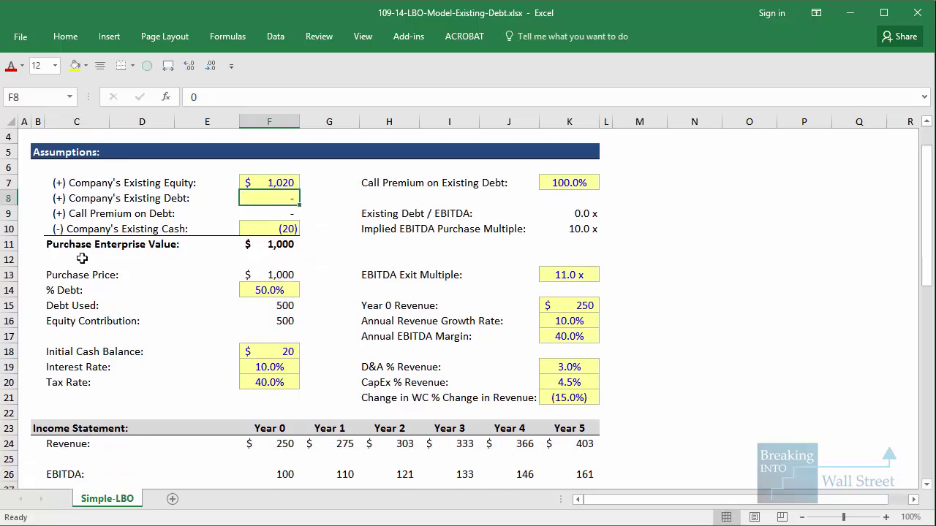
mouse_move(40, 255)
left_mouse_down()
mouse_move(73, 278)
mouse_move(340, 345)
mouse_move(309, 333)
left_mouse_up()
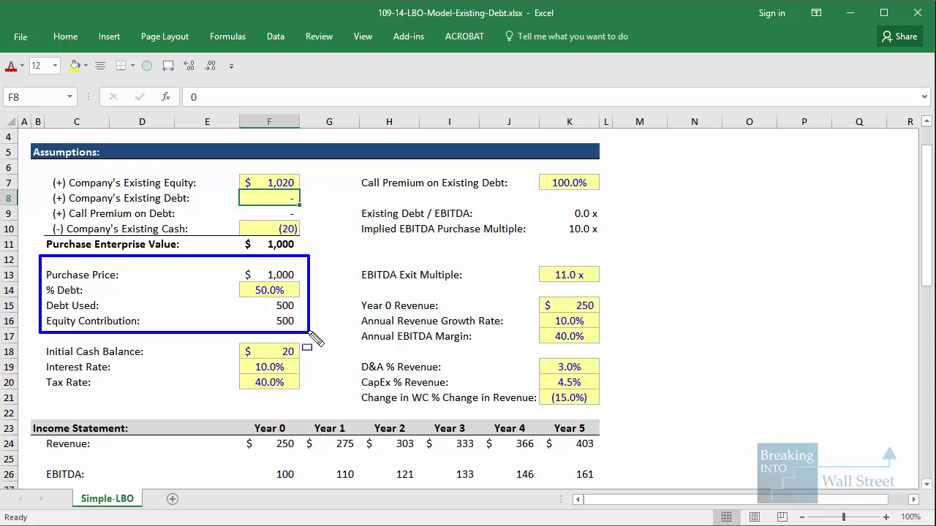
scroll(309, 331, "down", 11)
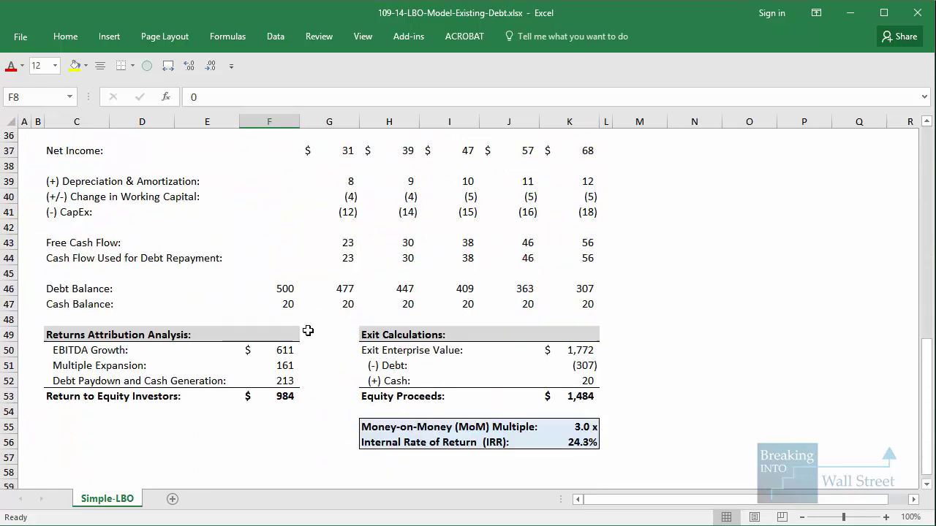
scroll(308, 331, "down", 1)
mouse_move(347, 395)
left_mouse_down()
mouse_move(618, 476)
mouse_move(623, 459)
left_mouse_up()
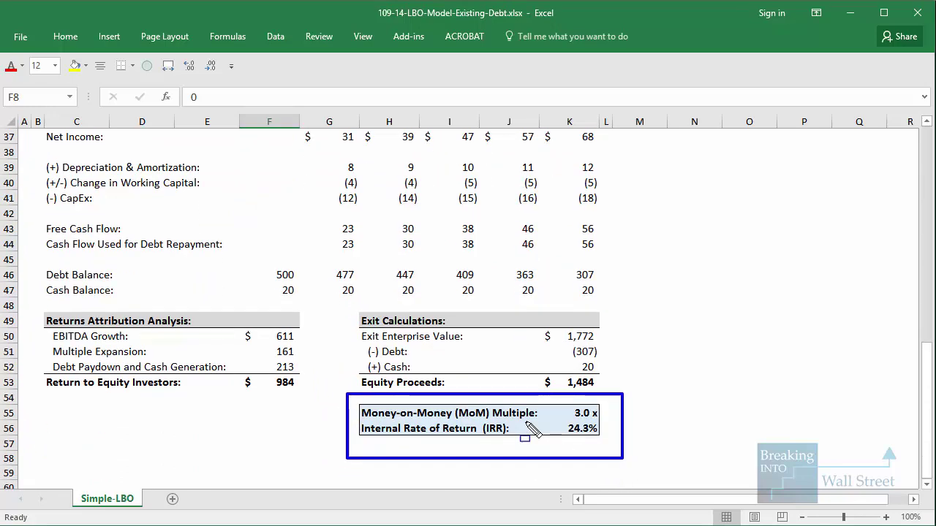
Return Company's Existing Debt to 500 and Company's Existing Equity to 520, and check the Purchase Enterprise Value.
scroll(524, 420, "up", 12)
type("500")
key("Return")
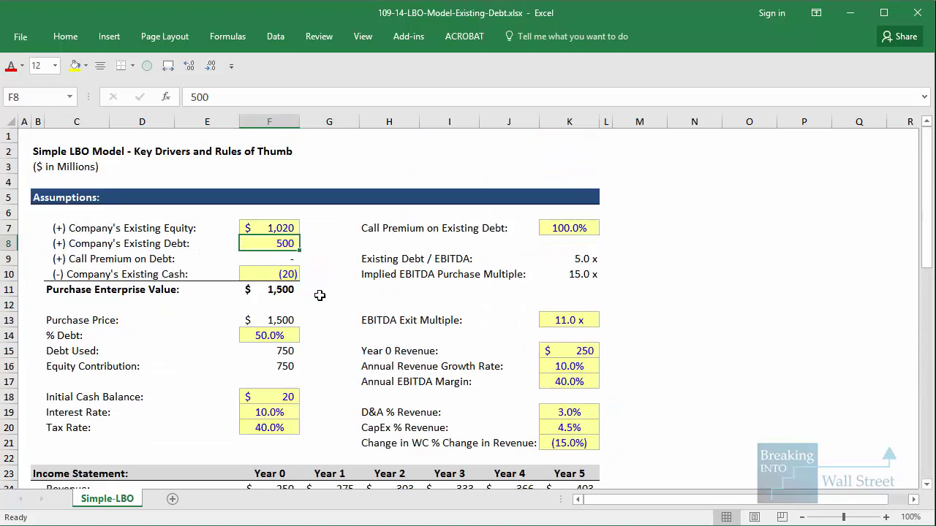
key("Up")
type("520")
key("Return")
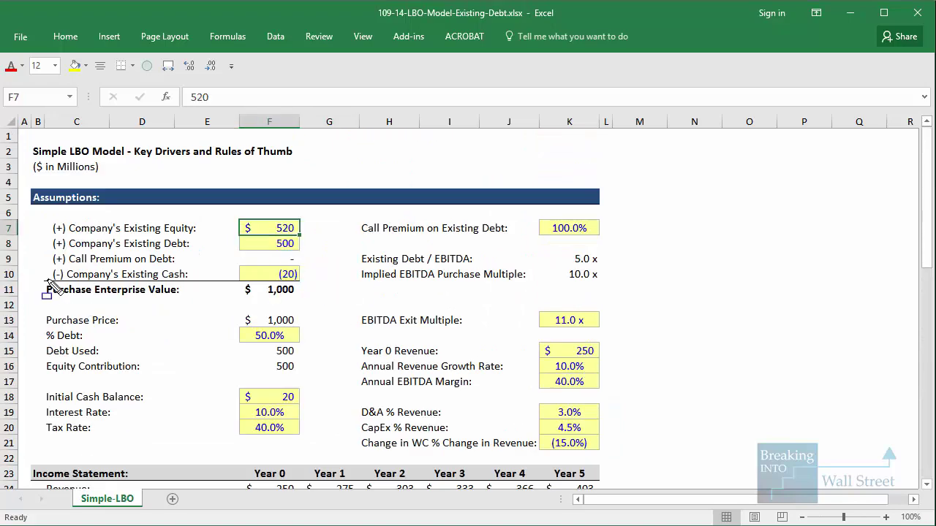
left_click_drag(33, 275, 320, 302)
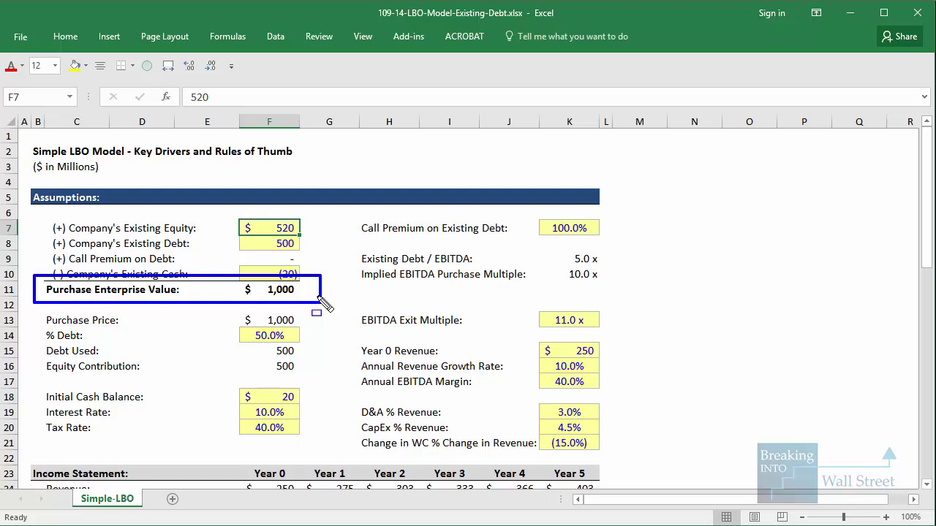
key("Escape")
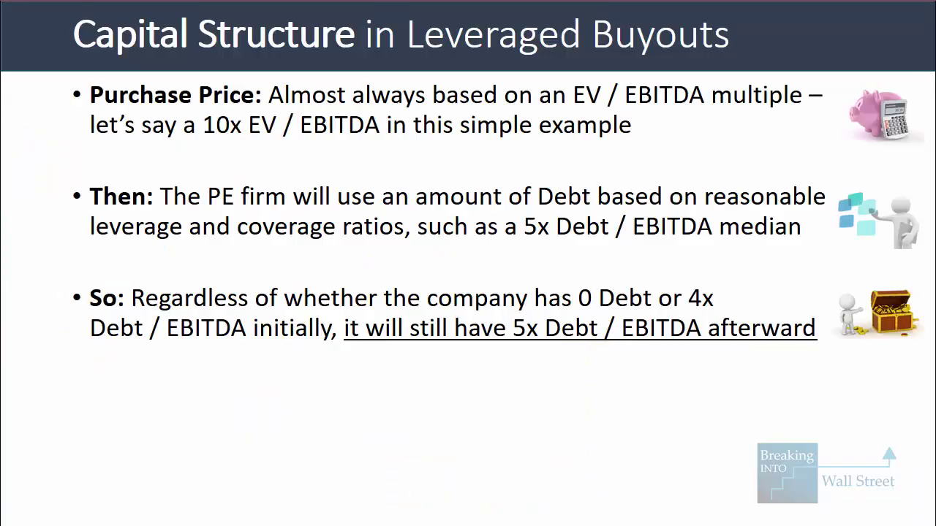
key("Right")
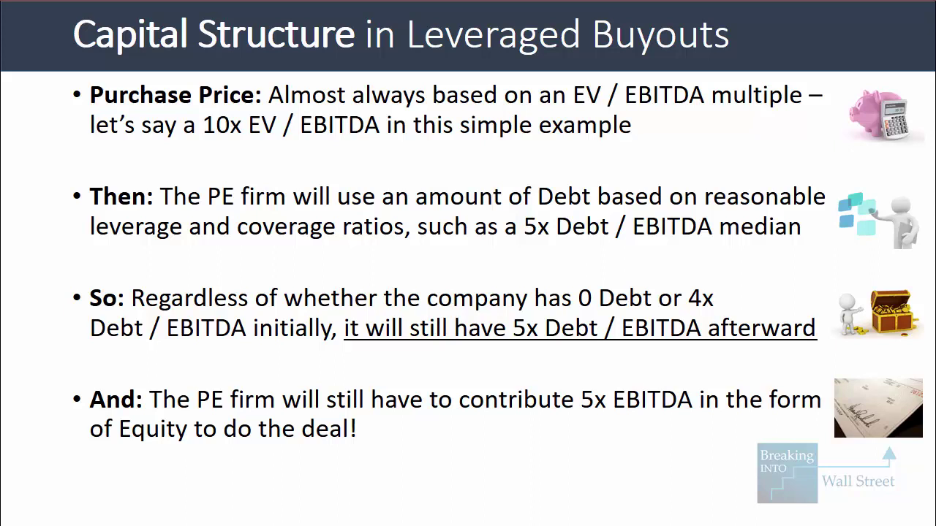
key("Right")
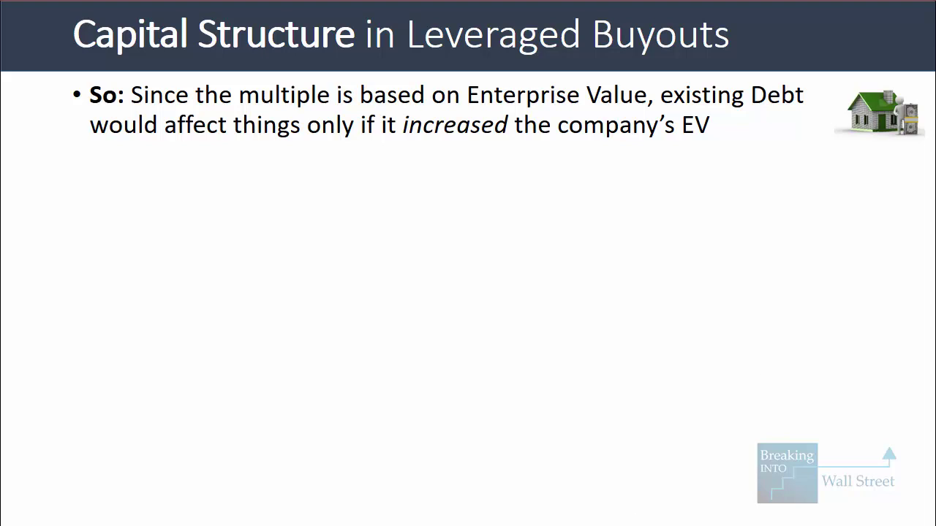
Switch back to the Excel LBO model, set Company's Existing Debt to 700, and check the Purchase Enterprise Value.
key("alt+Tab")
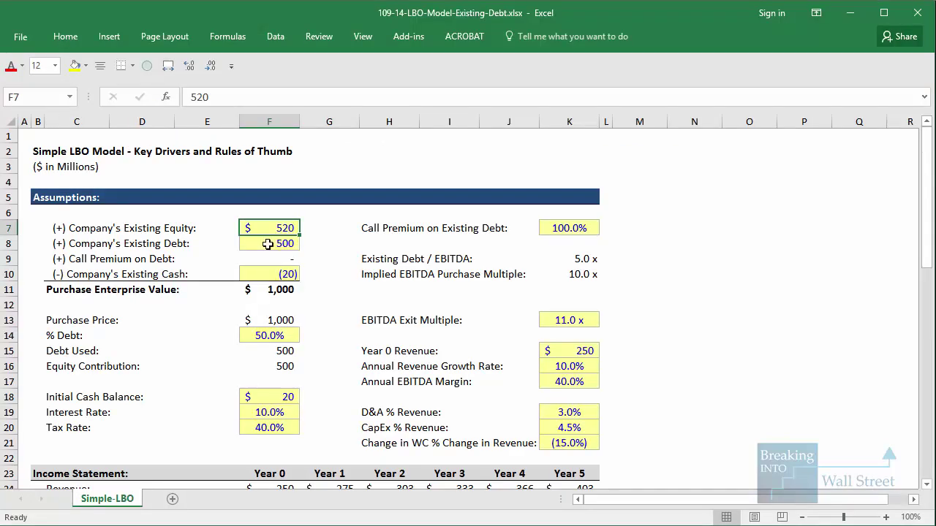
left_click(268, 244)
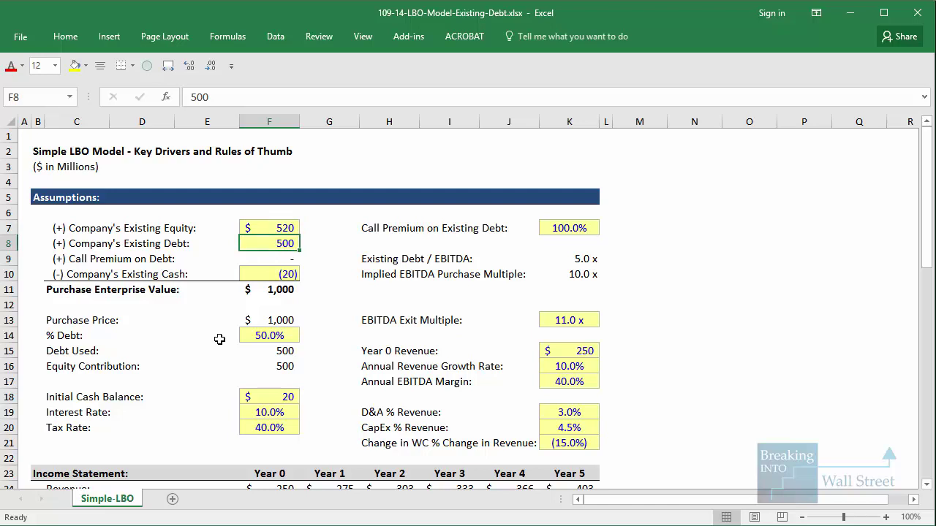
type("700")
key("ctrl+Return")
left_click_drag(44, 276, 304, 301)
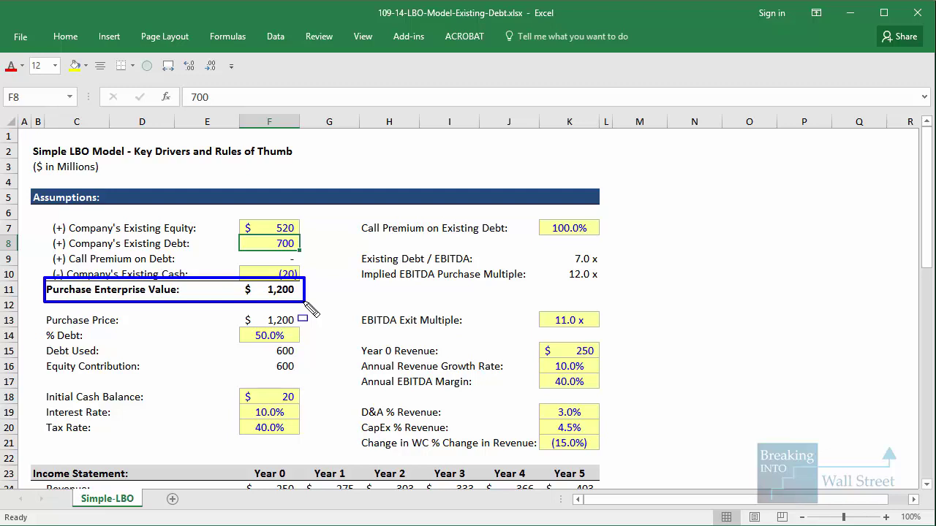
key("Escape")
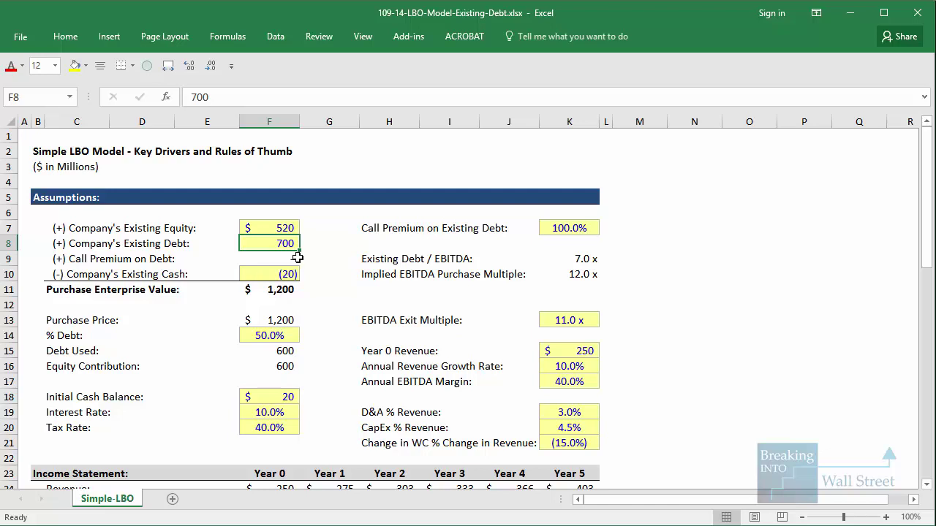
Set Company's Existing Cash to -220 to offset the additional debt, and check the Purchase Enterprise Value.
left_click(279, 272)
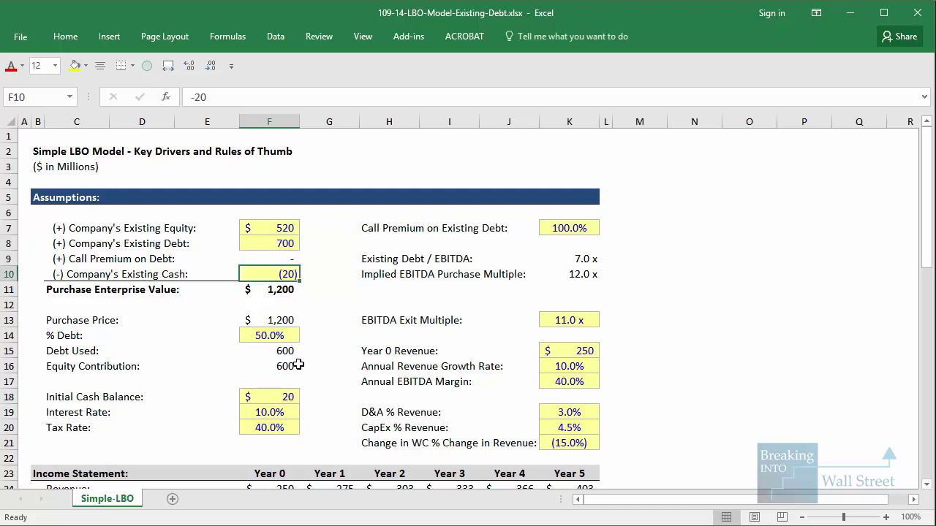
type("-220")
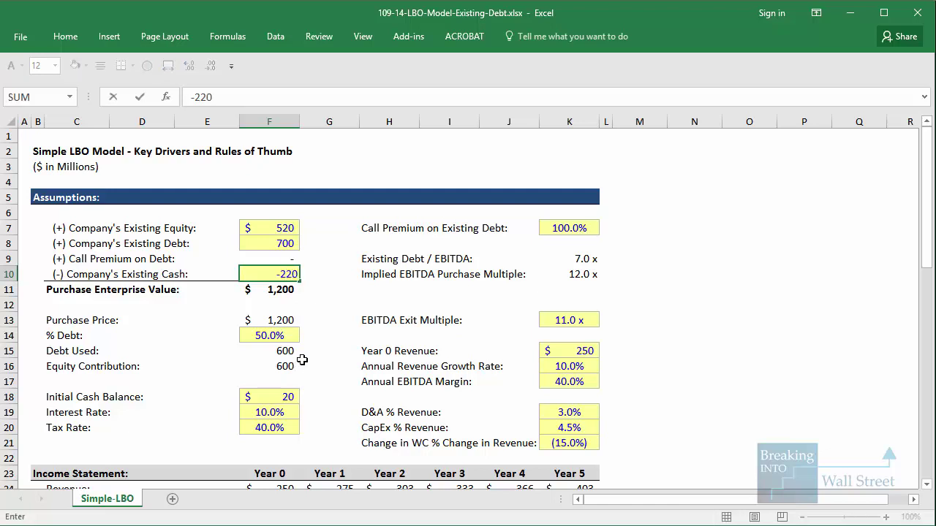
key("ctrl+Return")
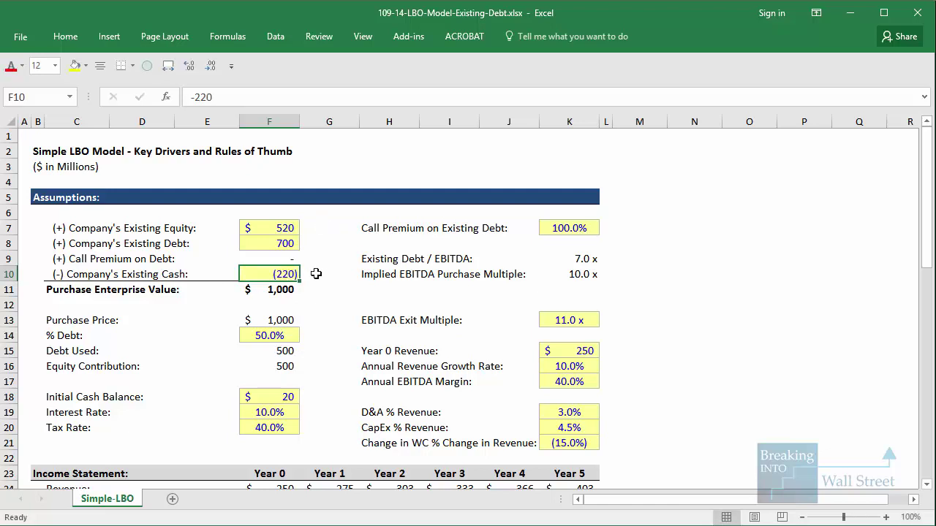
left_click_drag(40, 279, 314, 300)
key("Escape")
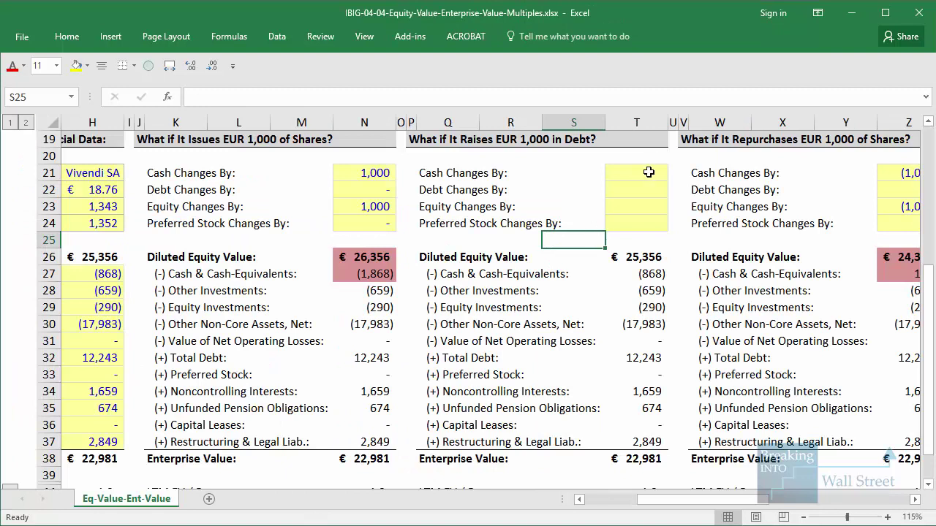
In the Equity-Value-Enterprise-Value workbook, set Cash Changes By and Debt Changes By to 1000 for the debt-raising scenario, and review the bridge to Enterprise Value.
left_click(649, 173)
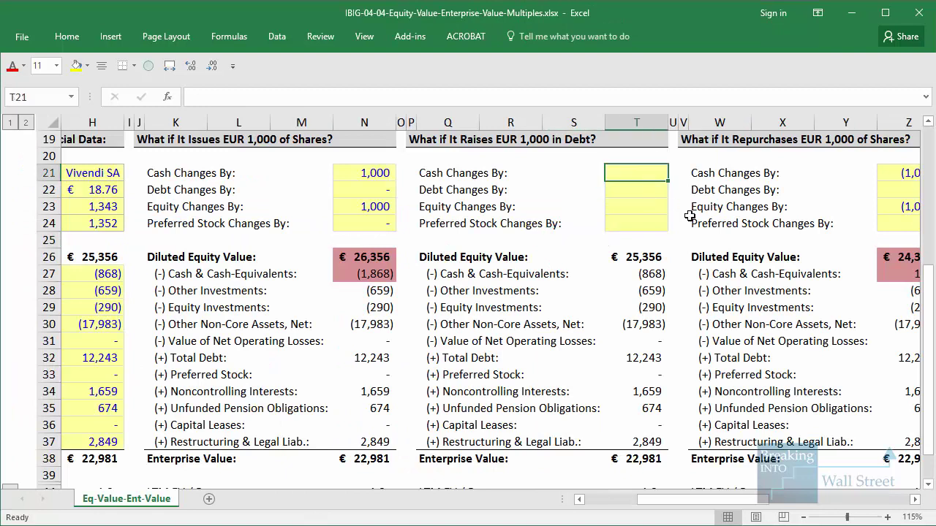
type("1000")
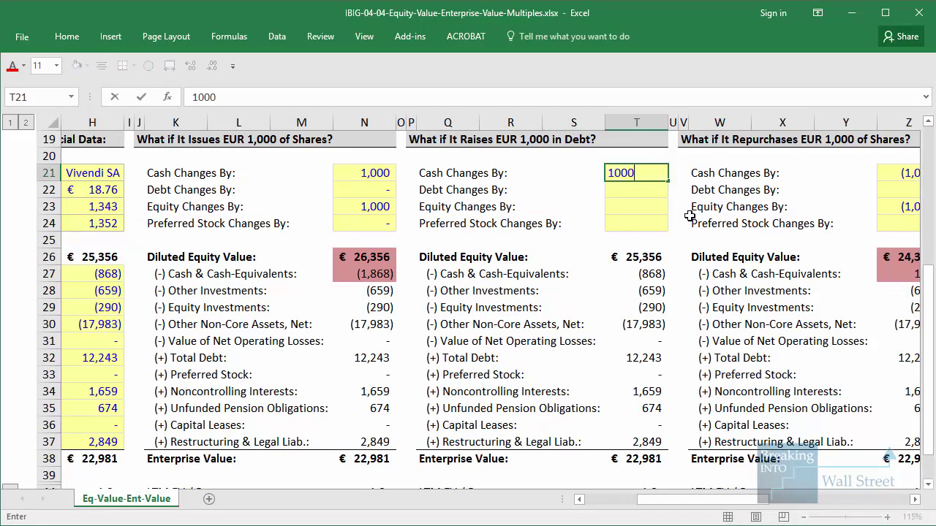
key("Return")
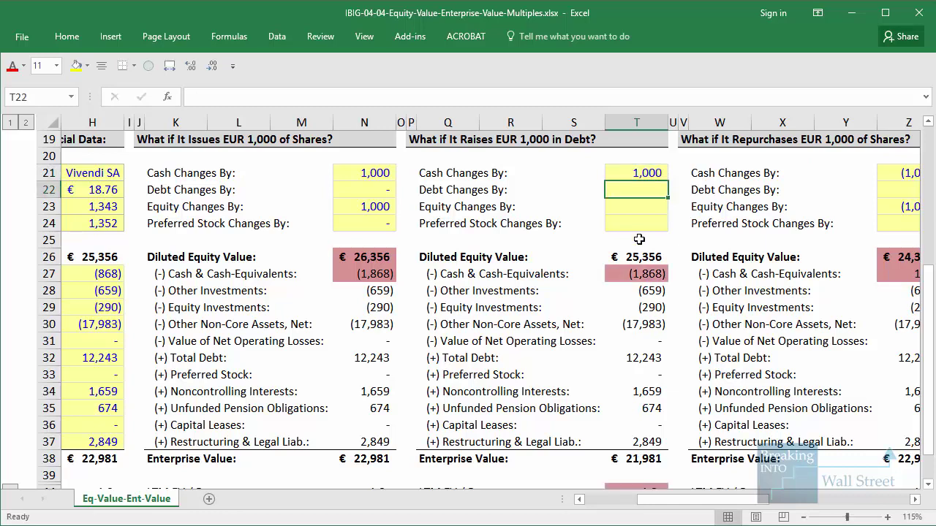
type("1000")
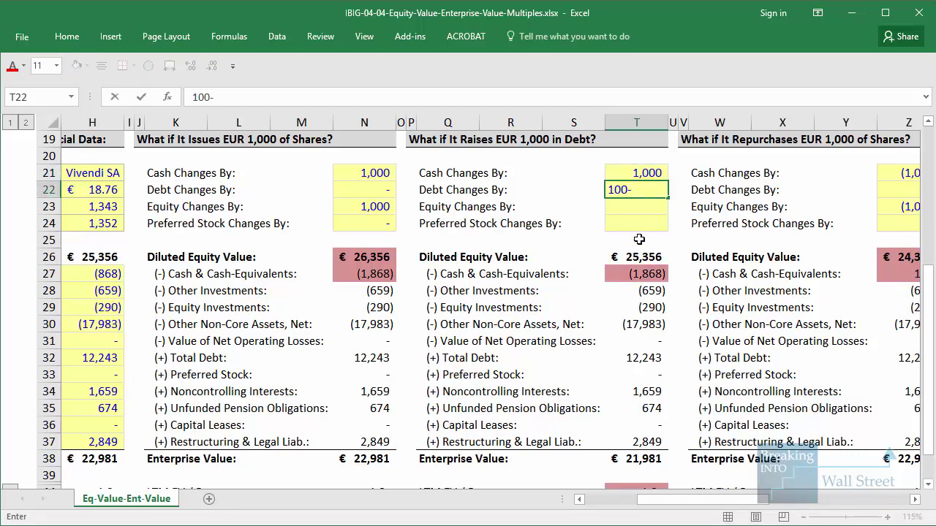
key("ctrl+Return")
scroll(621, 256, "down", 1)
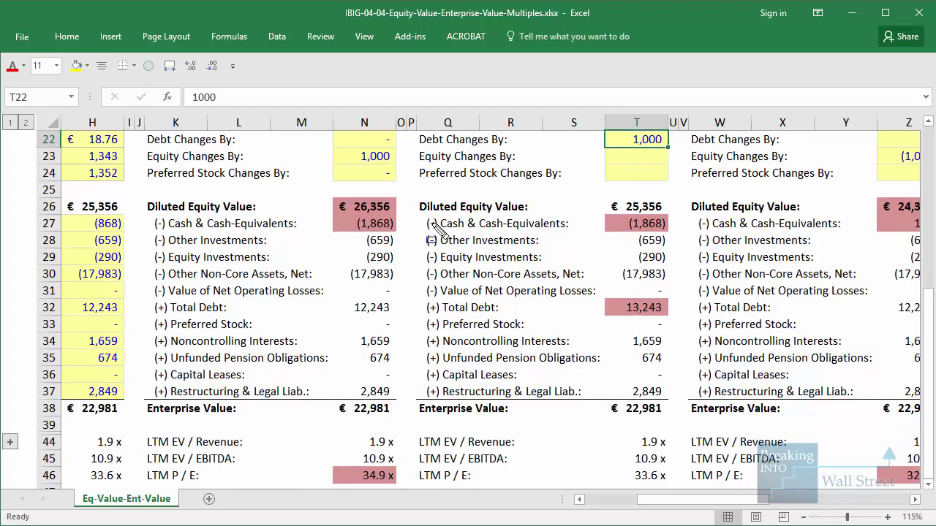
mouse_move(735, 351)
left_mouse_down()
mouse_move(694, 431)
mouse_move(684, 426)
left_mouse_up()
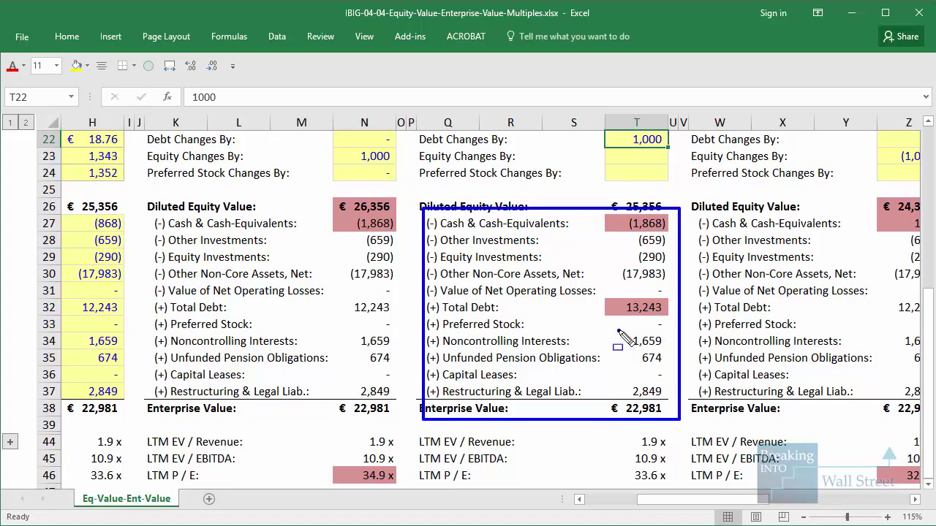
key("Escape")
Clear the Debt Changes By and Cash Changes By entries in the "What if It Raises EUR 1,000 in Debt?" scenario.
scroll(629, 343, "up", 4)
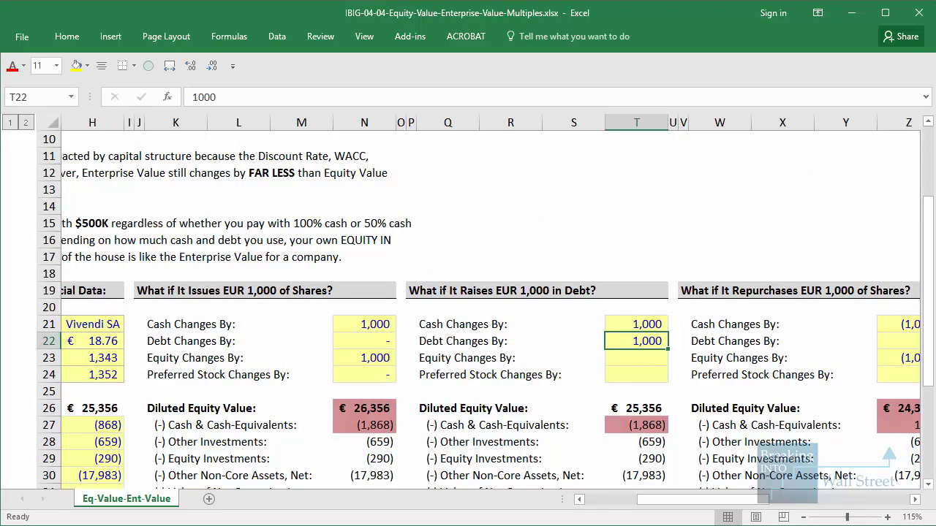
key("Delete")
key("Up")
key("Delete")
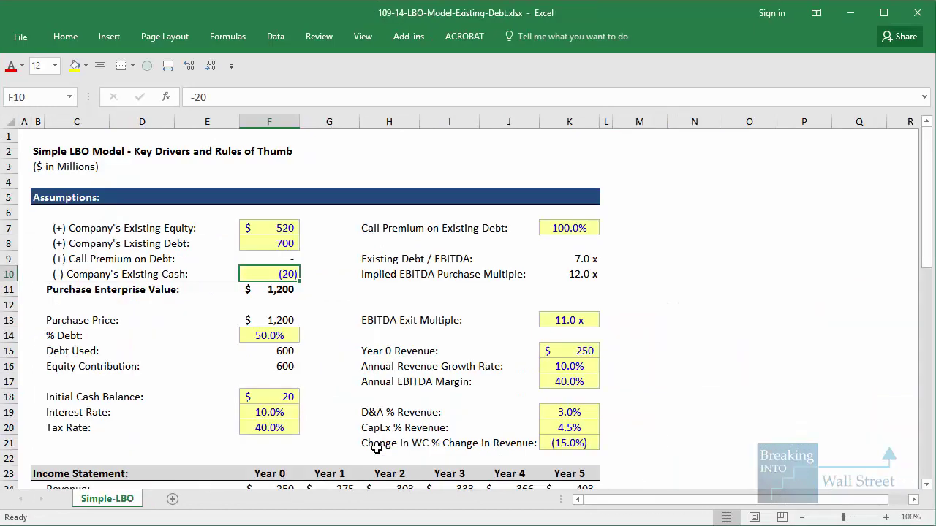
Switch to the LBO model workbook and undo the last change to Company's Existing Cash.
key("ctrl+z")
left_click(335, 364)
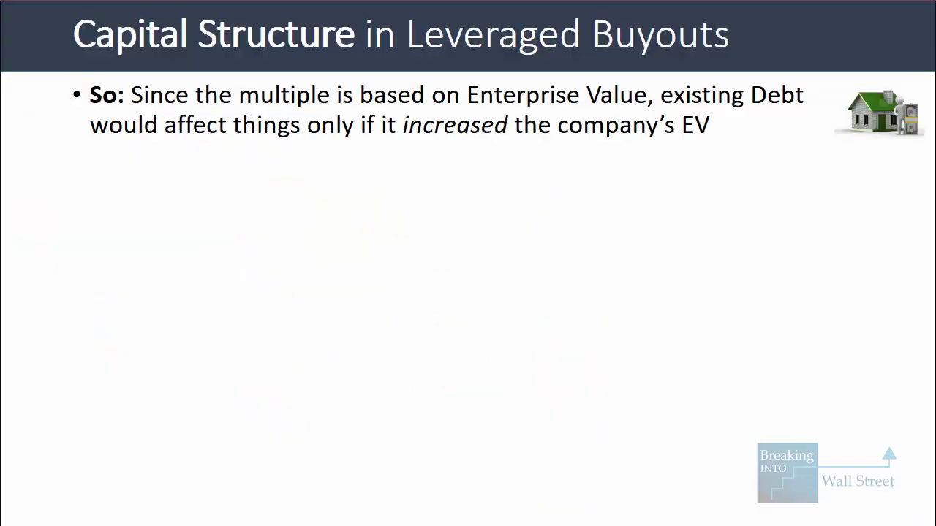
key("Right")
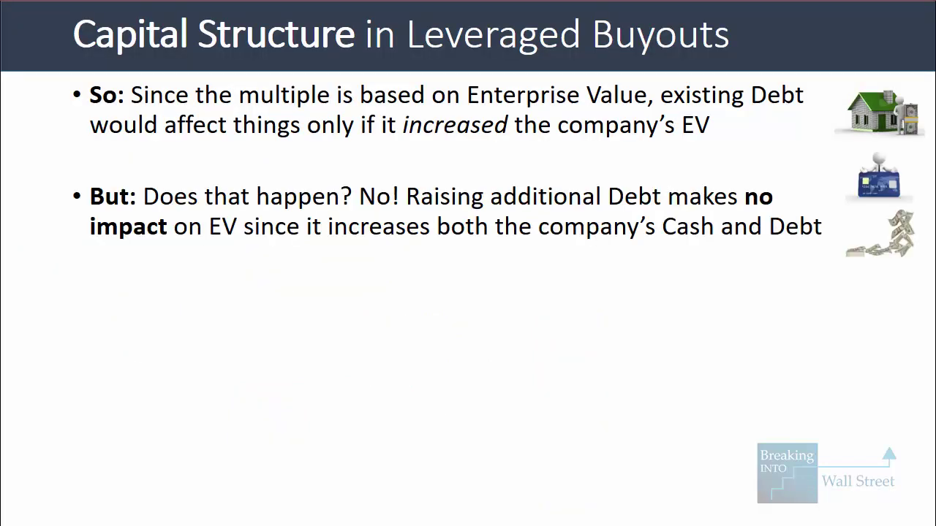